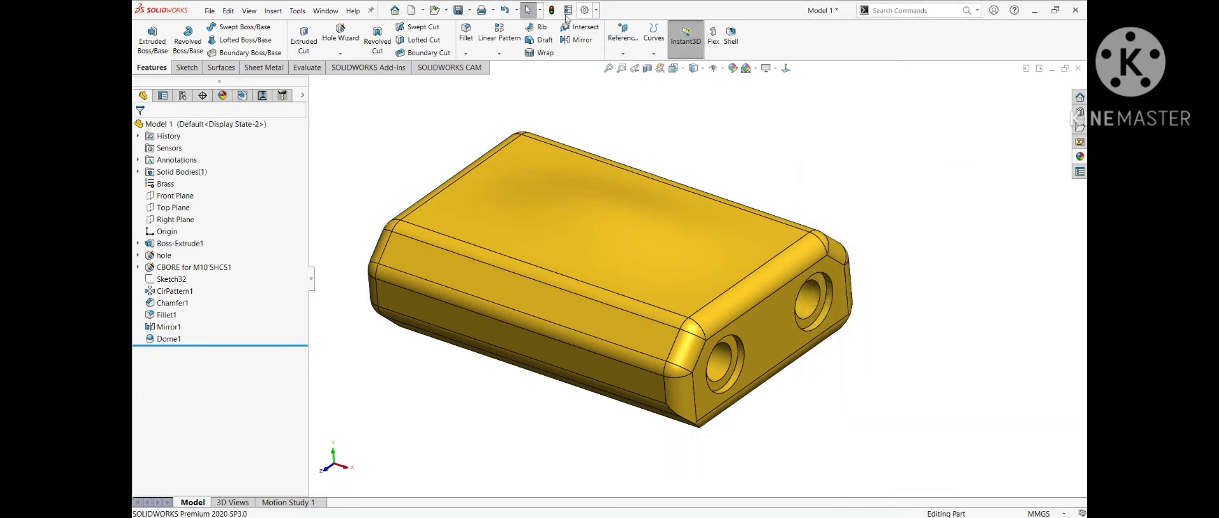
Confirm the Mill - Metric machine and its active post processor in the NC Manager
{"action": "left_click", "coordinate": [449, 69]}
{"action": "left_click", "coordinate": [241, 95]}
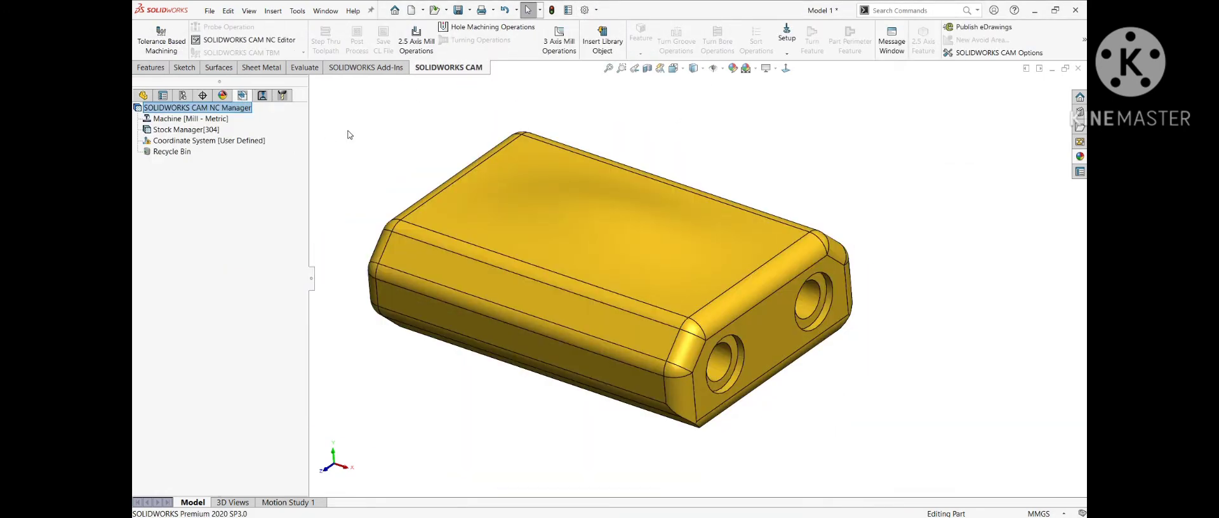
{"action": "double_click", "coordinate": [192, 118]}
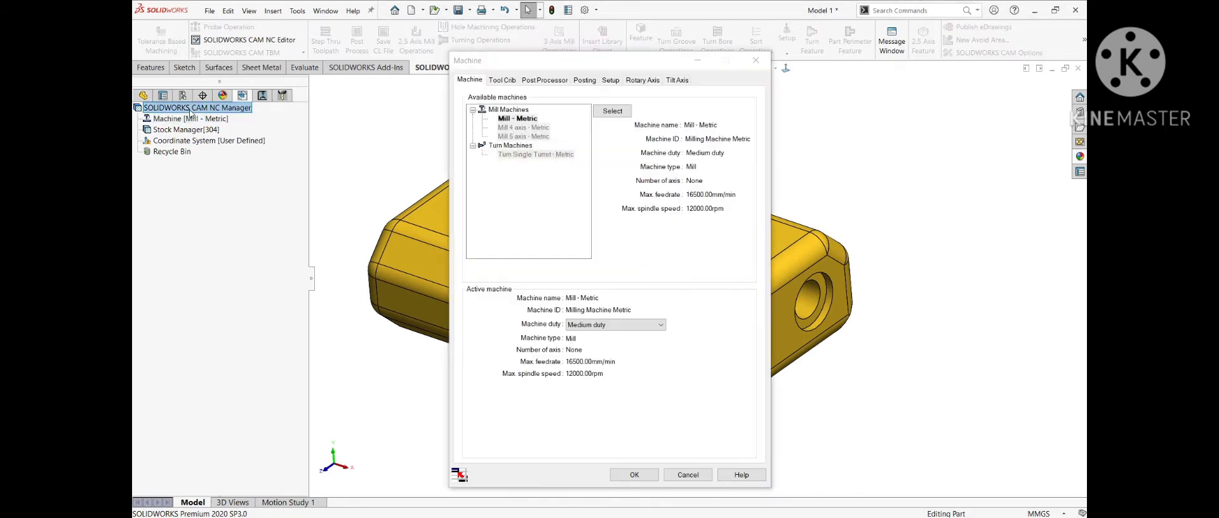
{"action": "left_click", "coordinate": [531, 80]}
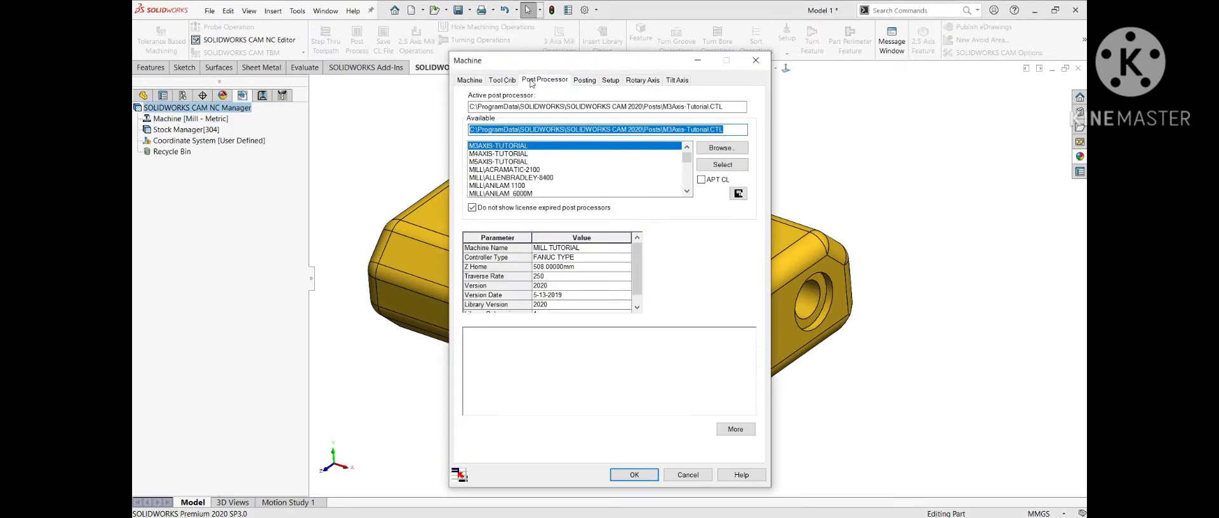
{"action": "left_click", "coordinate": [635, 475]}
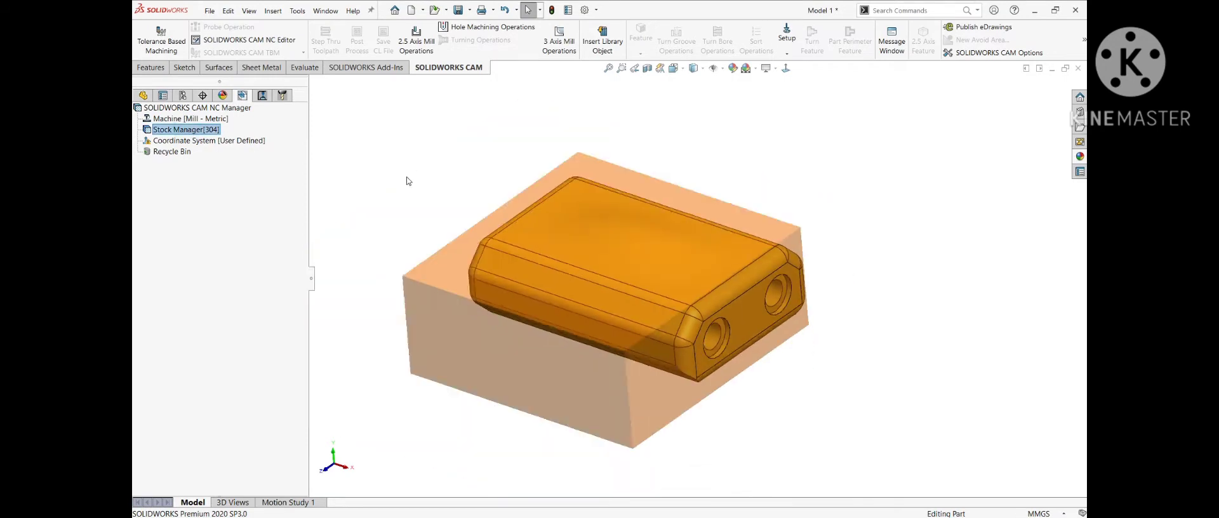
Define a 304 stainless steel bounding-box stock with 0mm offsets around the part
{"action": "right_click", "coordinate": [194, 133]}
{"action": "left_click", "coordinate": [235, 136]}
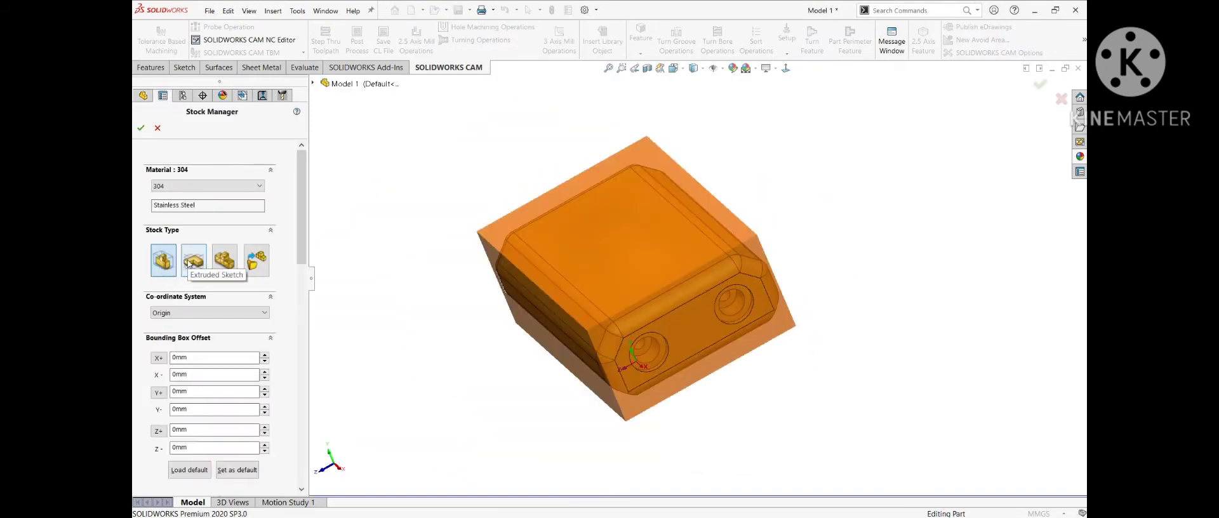
{"action": "mouse_move", "coordinate": [620, 187]}
{"action": "middle_mouse_down"}
{"action": "mouse_move", "coordinate": [536, 389]}
{"action": "mouse_move", "coordinate": [498, 374]}
{"action": "mouse_move", "coordinate": [501, 235]}
{"action": "middle_mouse_up"}
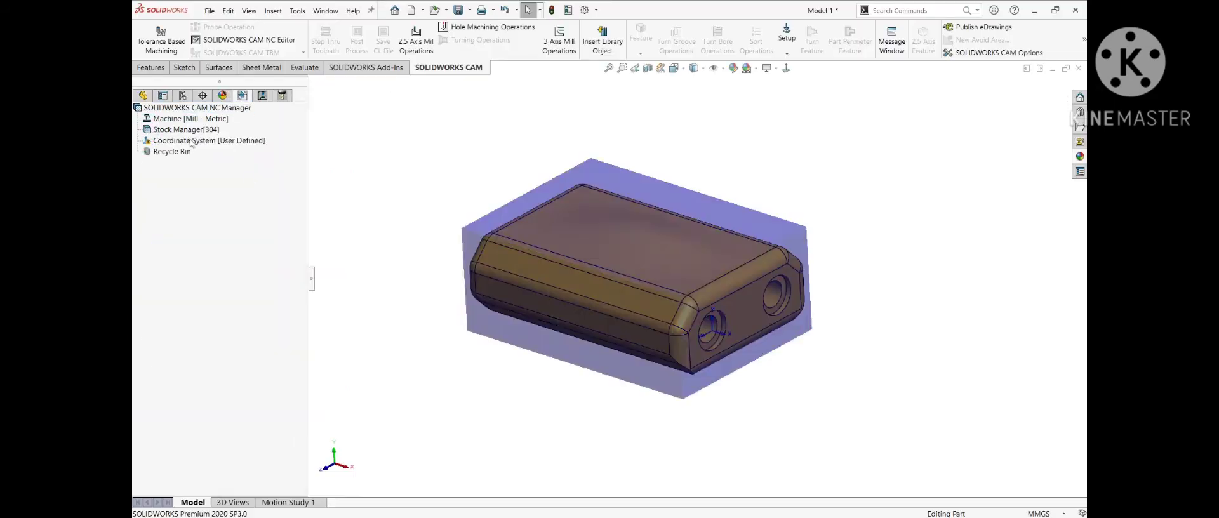
Extract the machinable features and inspect the holes assigned to Mill Part Setup2
{"action": "right_click", "coordinate": [184, 107]}
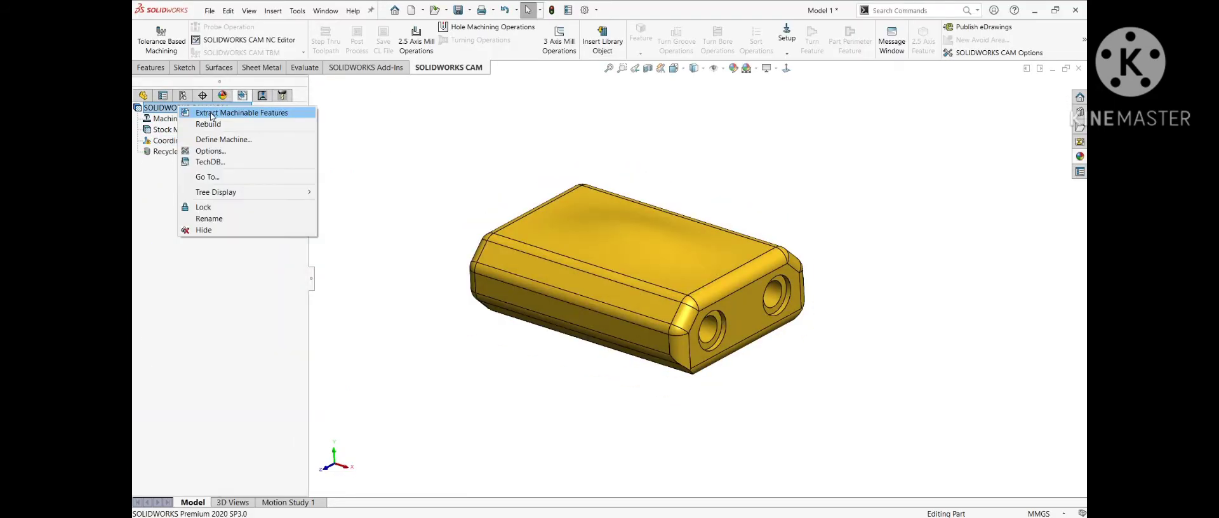
{"action": "left_click", "coordinate": [298, 10]}
{"action": "right_click", "coordinate": [180, 108]}
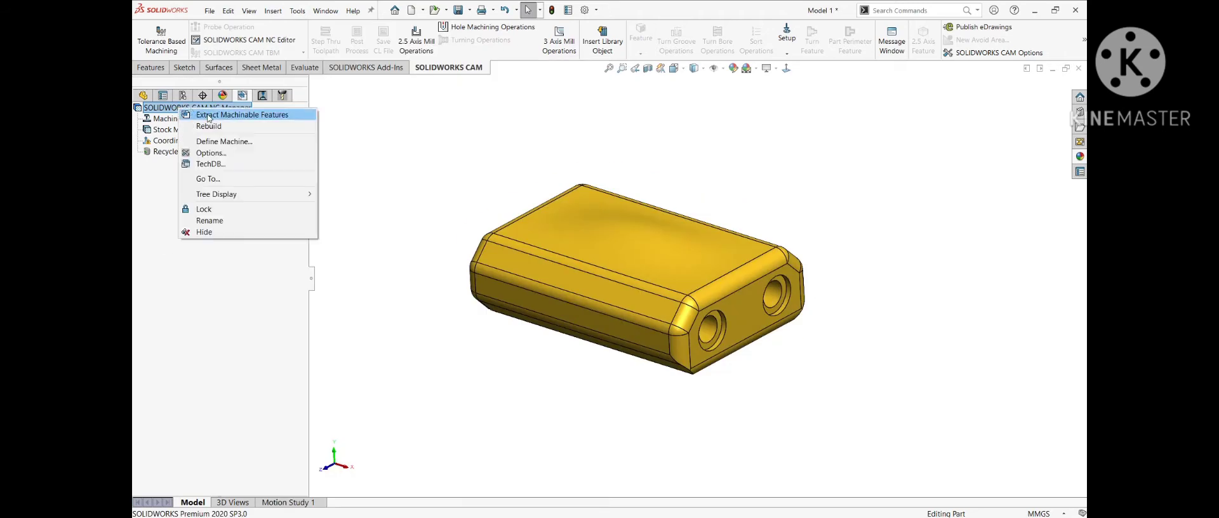
{"action": "left_click", "coordinate": [227, 115]}
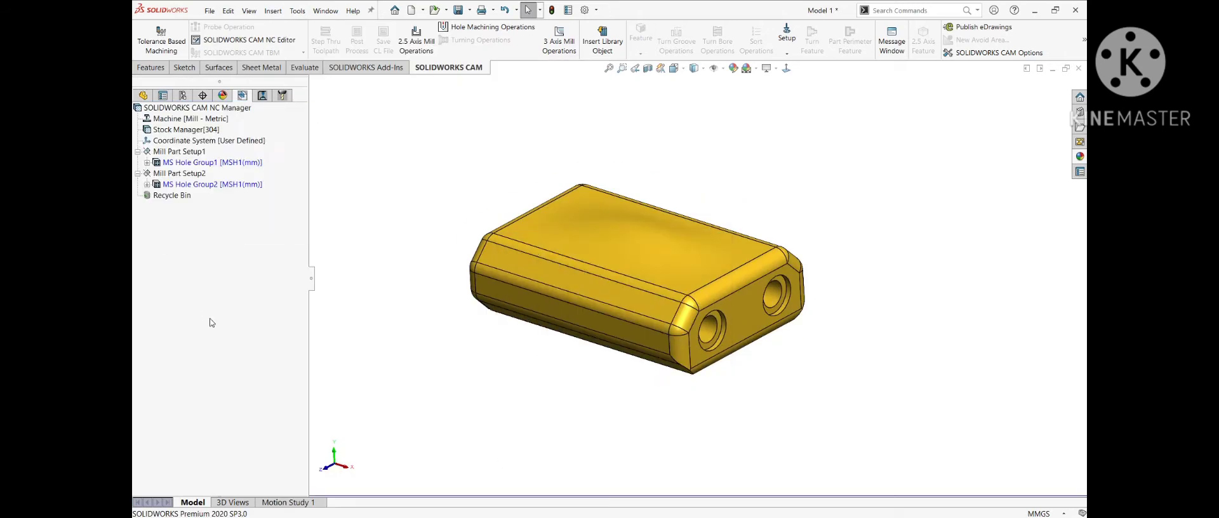
{"action": "left_click", "coordinate": [168, 177]}
{"action": "mouse_move", "coordinate": [397, 387]}
{"action": "middle_mouse_down"}
{"action": "mouse_move", "coordinate": [463, 341]}
{"action": "mouse_move", "coordinate": [435, 365]}
{"action": "middle_mouse_up"}
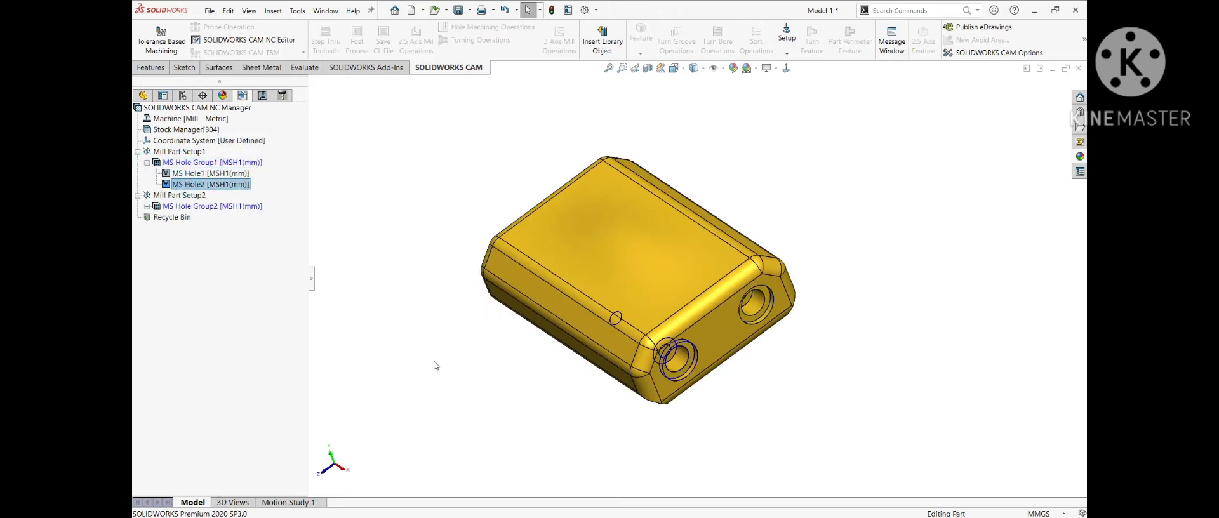
Inspect Mill Part Setup1's two holes and browse the available 2.5 axis feature types
{"action": "left_click", "coordinate": [185, 152]}
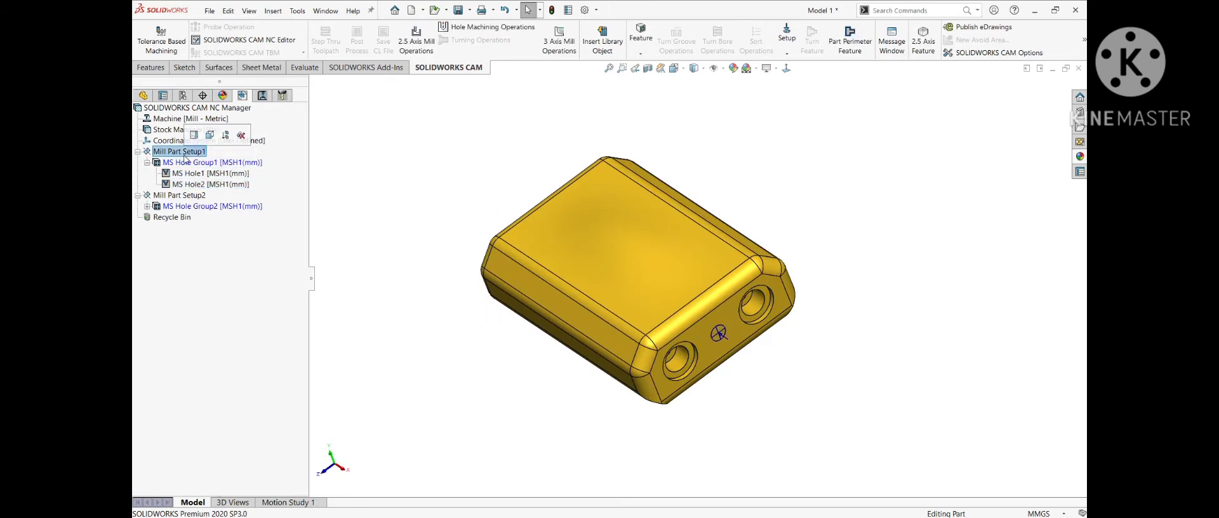
{"action": "right_click", "coordinate": [184, 157]}
{"action": "left_click", "coordinate": [223, 248]}
{"action": "left_click", "coordinate": [227, 225]}
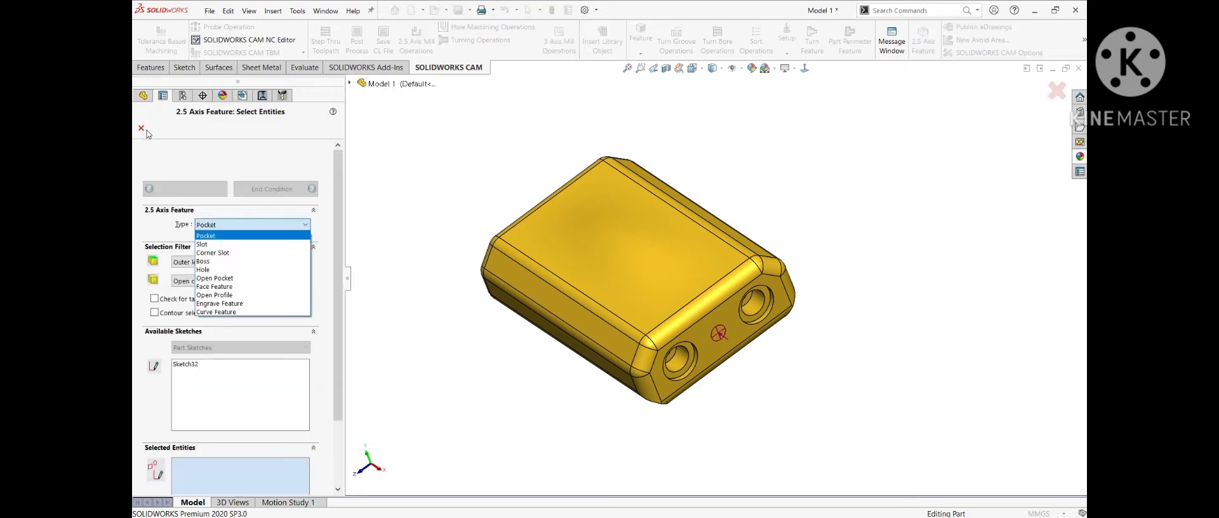
{"action": "key", "text": "alt+Tab"}
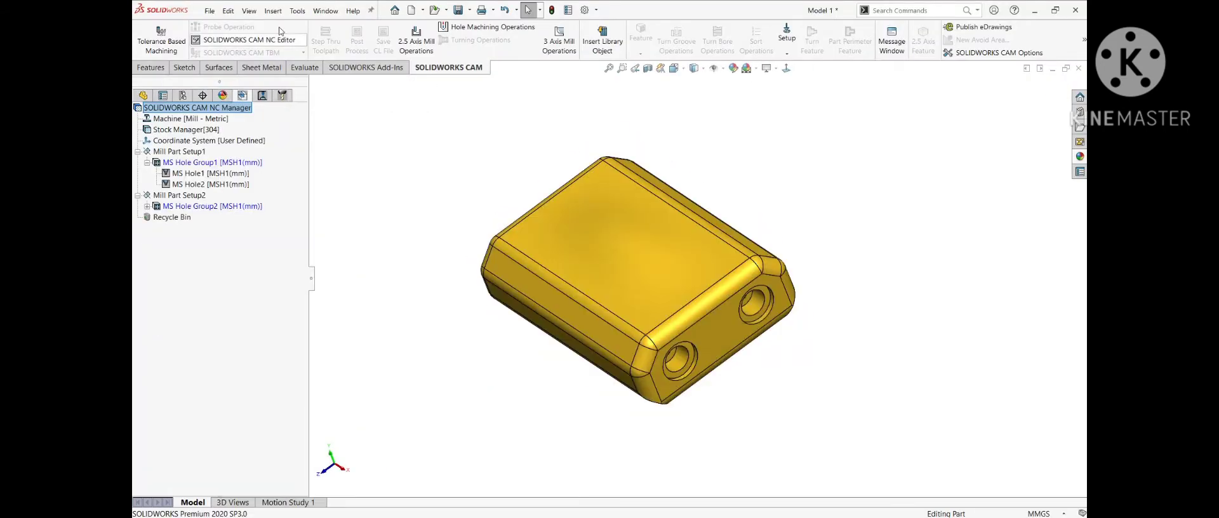
{"action": "mouse_move", "coordinate": [335, 63]}
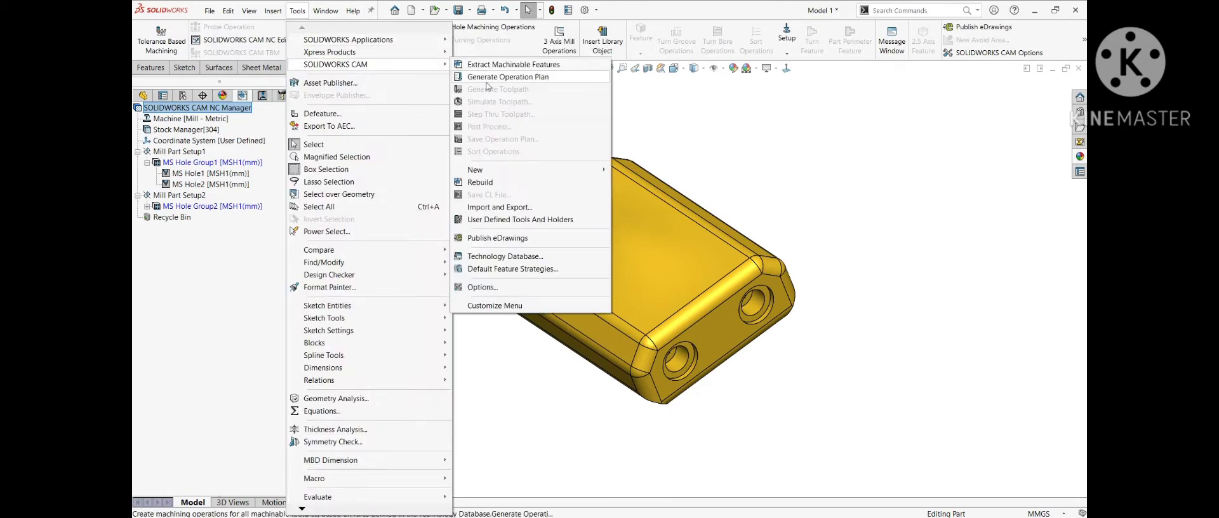
Create a center drill operation on MS Hole Group1 with the 6MM X 90DEG center drill (T09)
{"action": "left_click", "coordinate": [794, 219]}
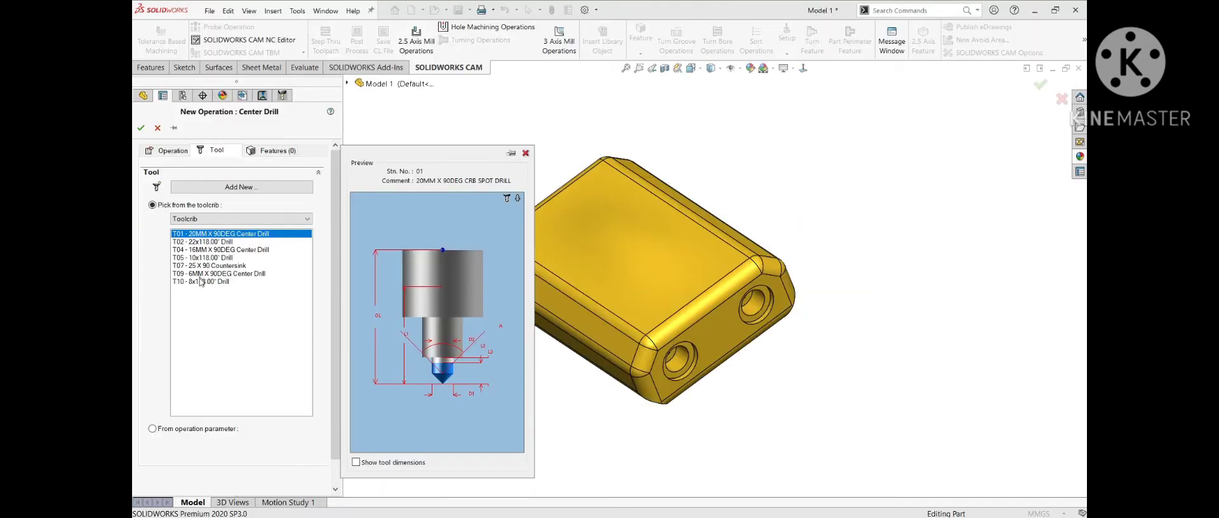
{"action": "left_click", "coordinate": [220, 274]}
{"action": "left_click", "coordinate": [185, 288]}
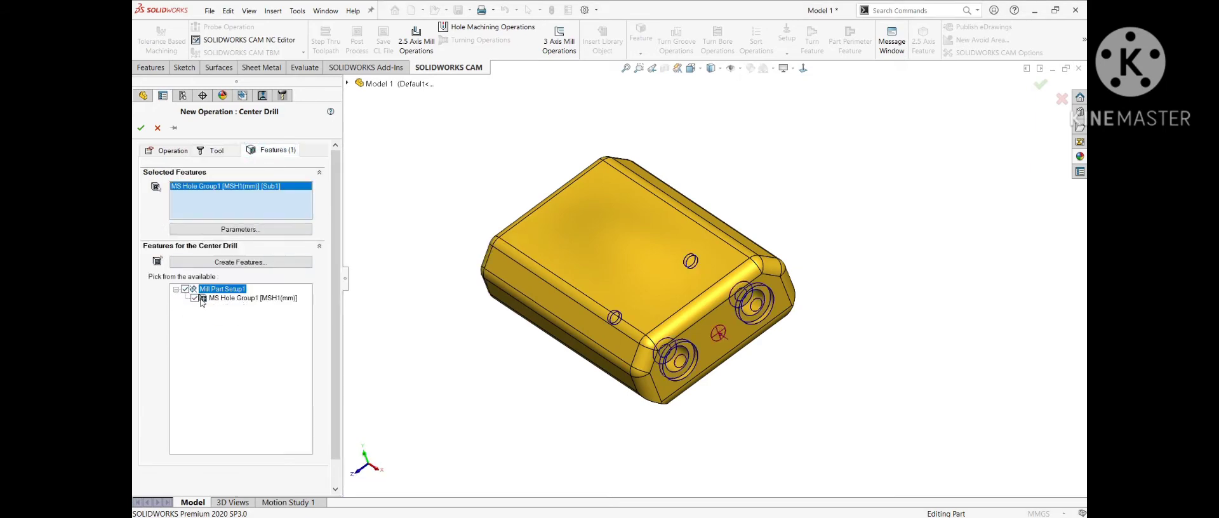
{"action": "left_click", "coordinate": [141, 127]}
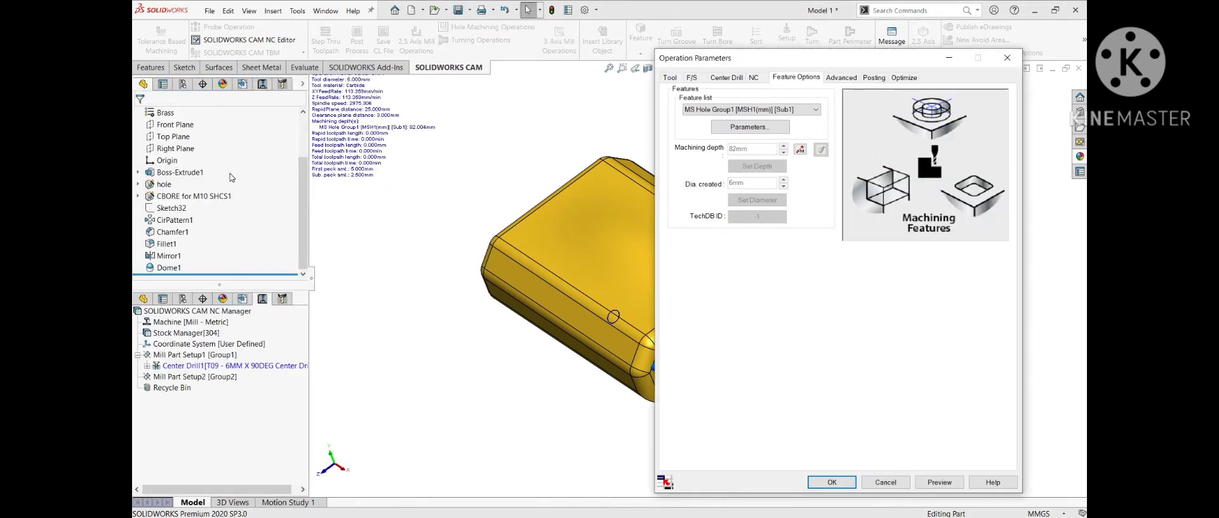
Review the tool, feeds, NC and cycle settings, then set the machining depth to 2mm
{"action": "left_click", "coordinate": [493, 80]}
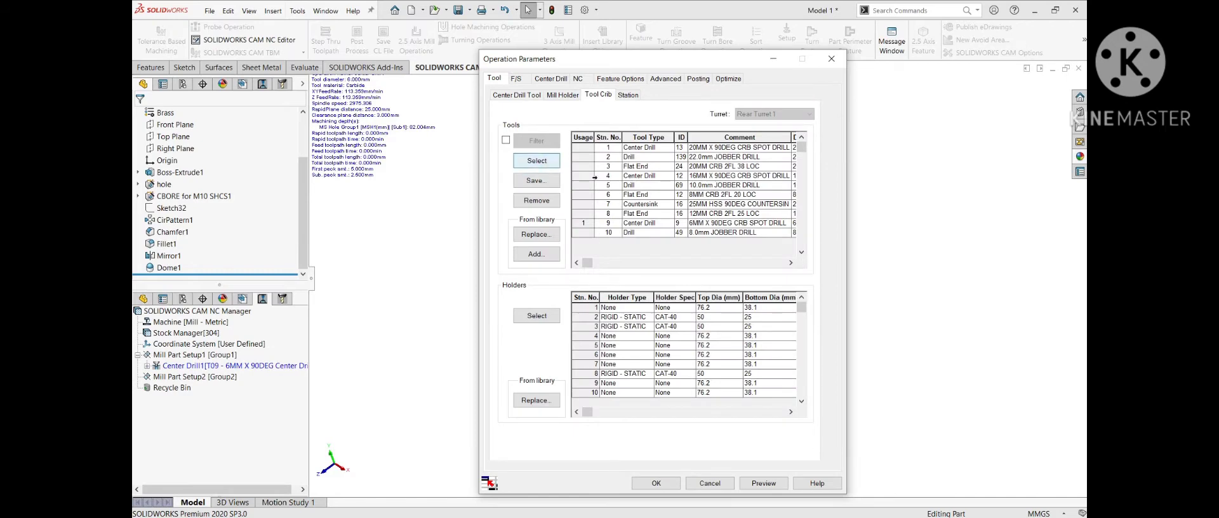
{"action": "left_click", "coordinate": [537, 161]}
{"action": "left_click", "coordinate": [539, 164]}
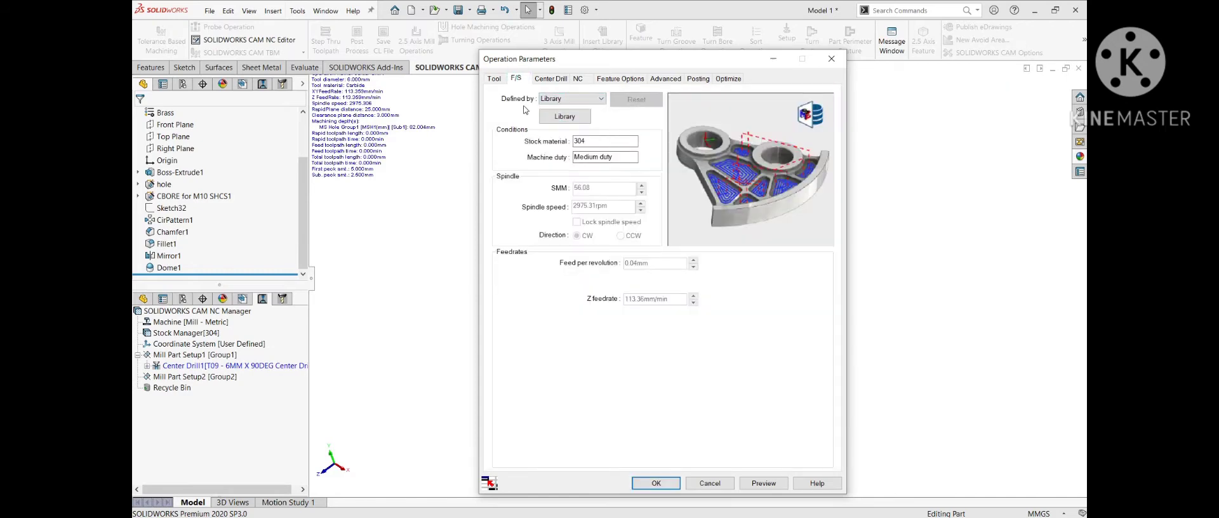
{"action": "left_click", "coordinate": [578, 78]}
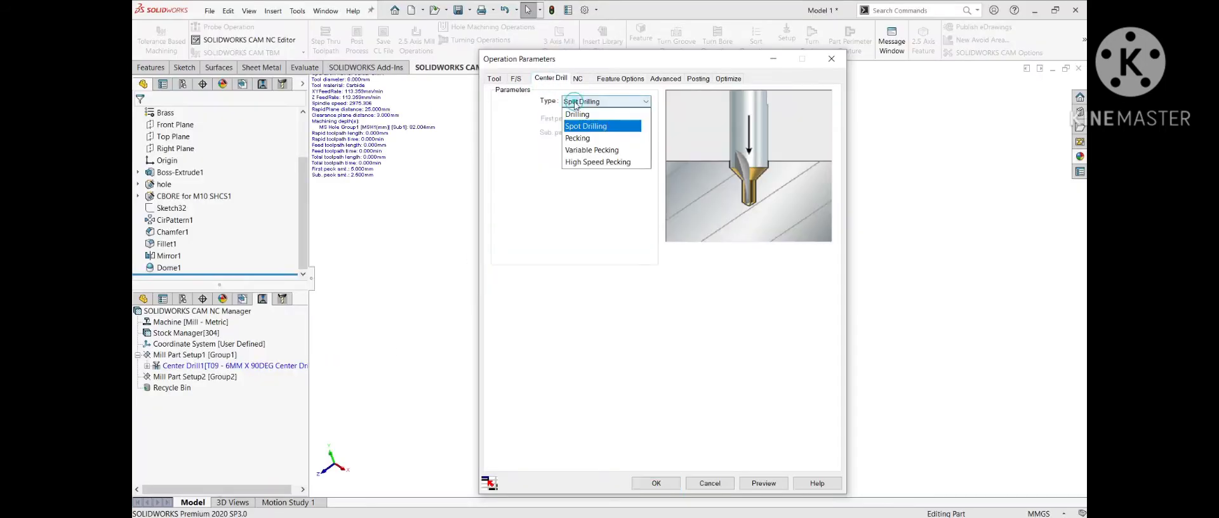
{"action": "left_click", "coordinate": [574, 122]}
{"action": "left_click", "coordinate": [620, 78]}
{"action": "double_click", "coordinate": [576, 150]}
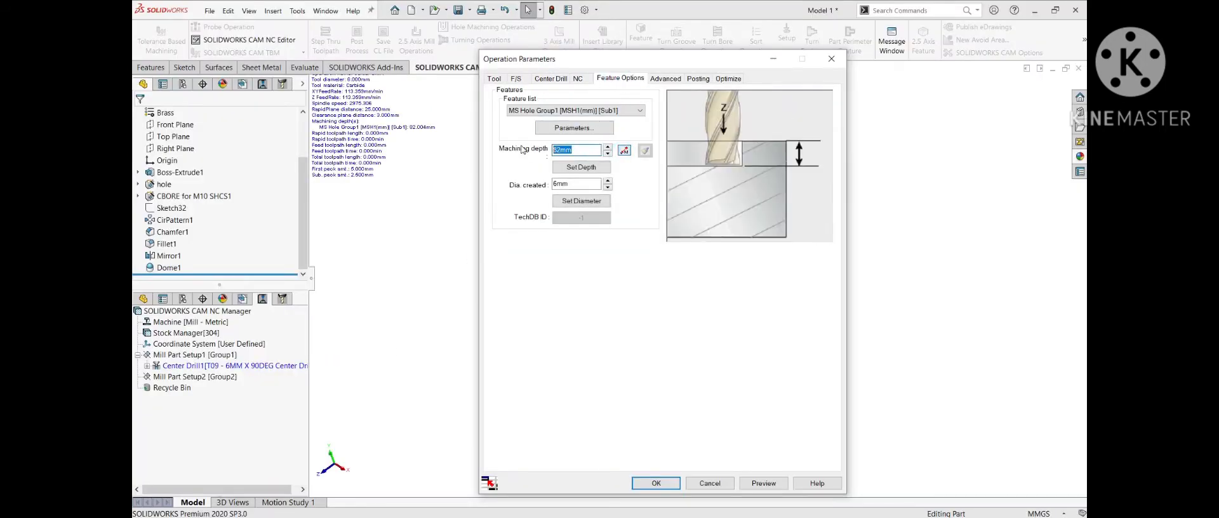
{"action": "type", "text": "2"}
{"action": "left_click", "coordinate": [656, 483]}
Simulate the Center Drill1 toolpath at reduced speed, then return to the part view
{"action": "right_click", "coordinate": [203, 162]}
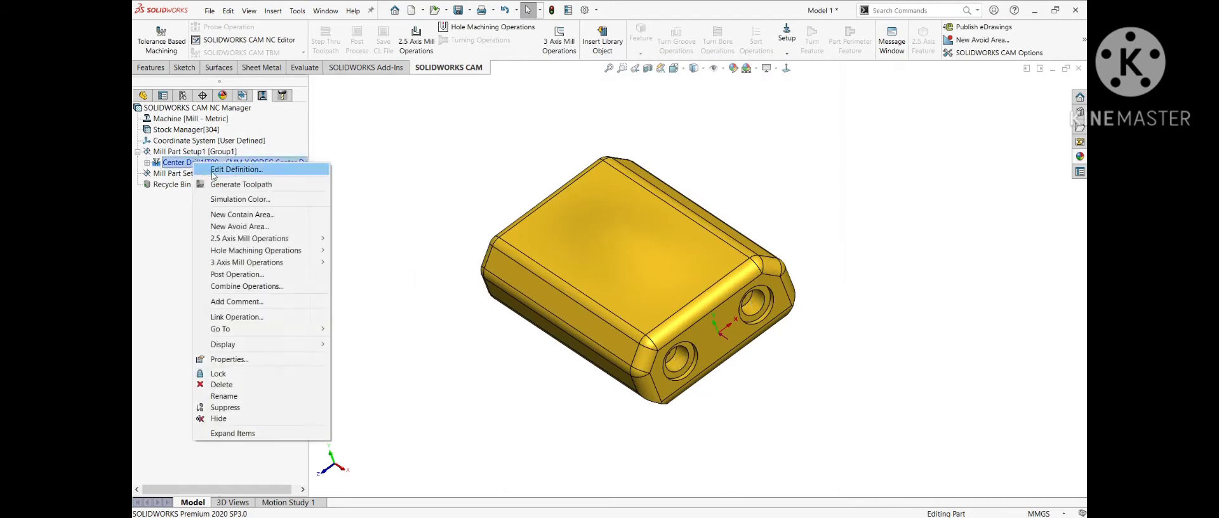
{"action": "key", "text": "Escape"}
{"action": "right_click", "coordinate": [203, 164]}
{"action": "left_click", "coordinate": [209, 198]}
{"action": "left_click_drag", "start_coordinate": [199, 229], "coordinate": [172, 229]}
{"action": "left_click", "coordinate": [208, 201]}
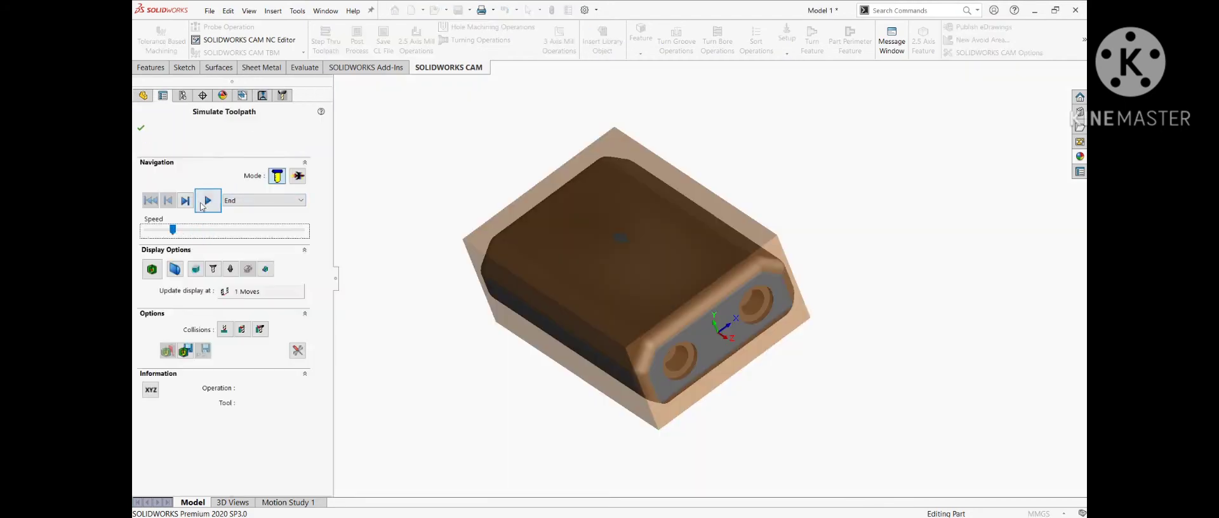
{"action": "scroll", "coordinate": [679, 375], "scroll_direction": "down", "scroll_amount": 3}
{"action": "scroll", "coordinate": [813, 237], "scroll_direction": "down", "scroll_amount": 2}
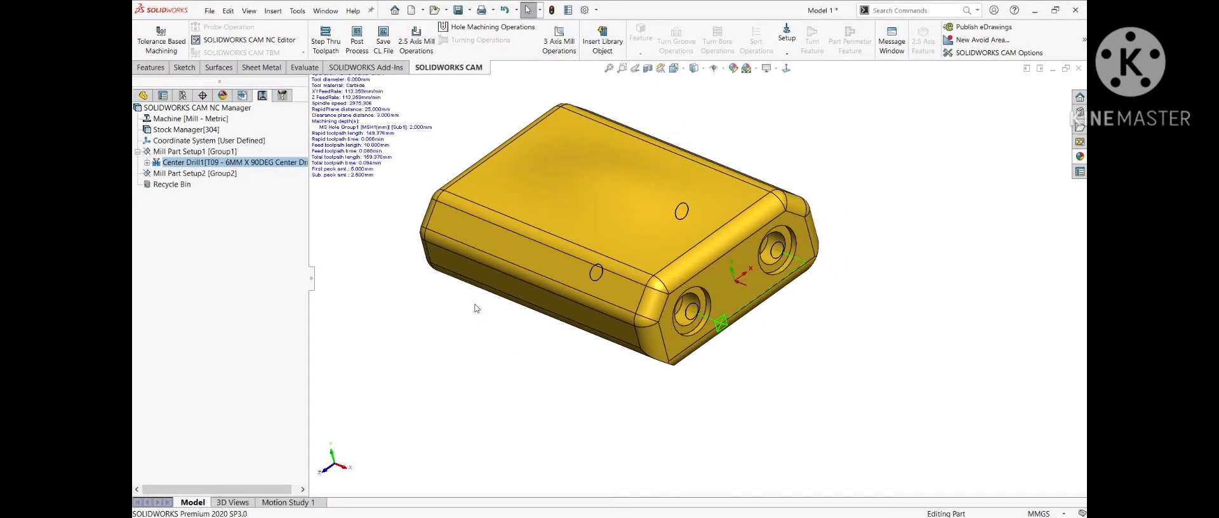
Add a Drill1 operation with the 10x118° drill (T05) on the first setup's holes
{"action": "right_click", "coordinate": [181, 151]}
{"action": "mouse_move", "coordinate": [325, 235]}
{"action": "left_click", "coordinate": [333, 244]}
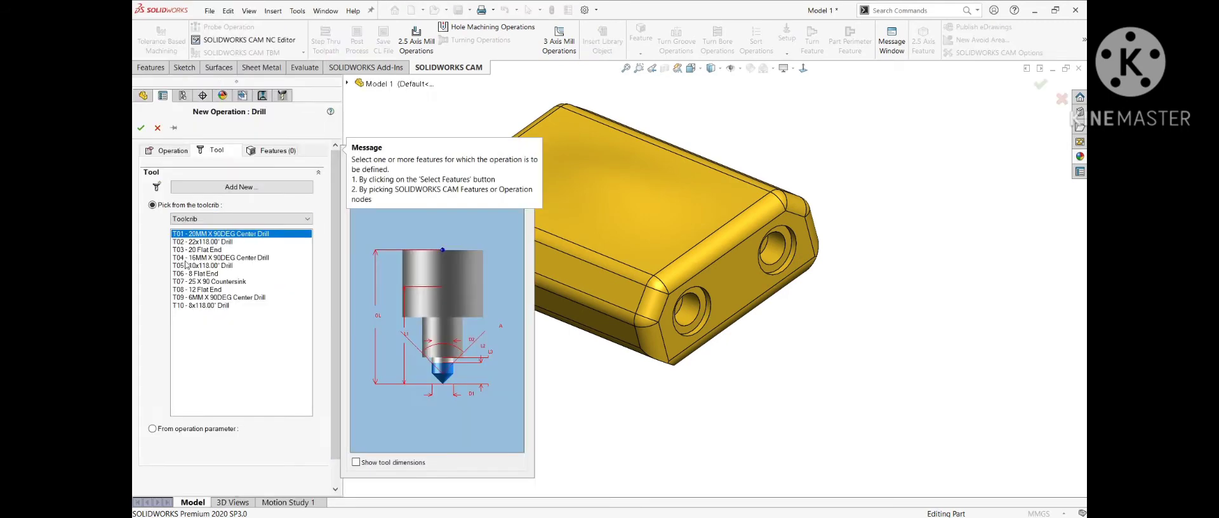
{"action": "left_click", "coordinate": [185, 289]}
{"action": "left_click", "coordinate": [140, 128]}
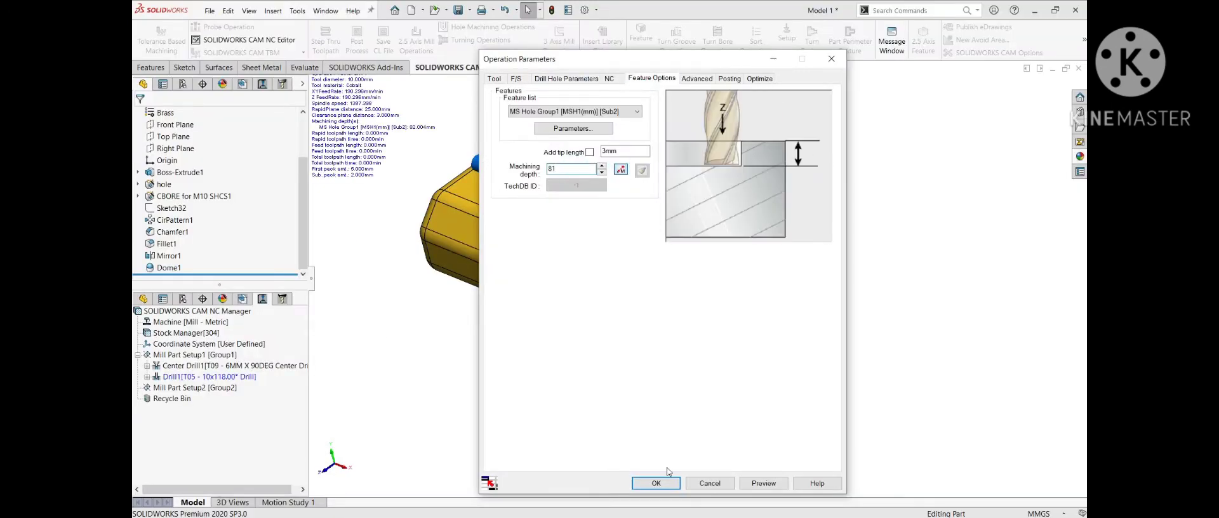
{"action": "left_click", "coordinate": [657, 481]}
Preview the Drill1 toolpath and check the front hole's diameter
{"action": "left_click", "coordinate": [178, 174]}
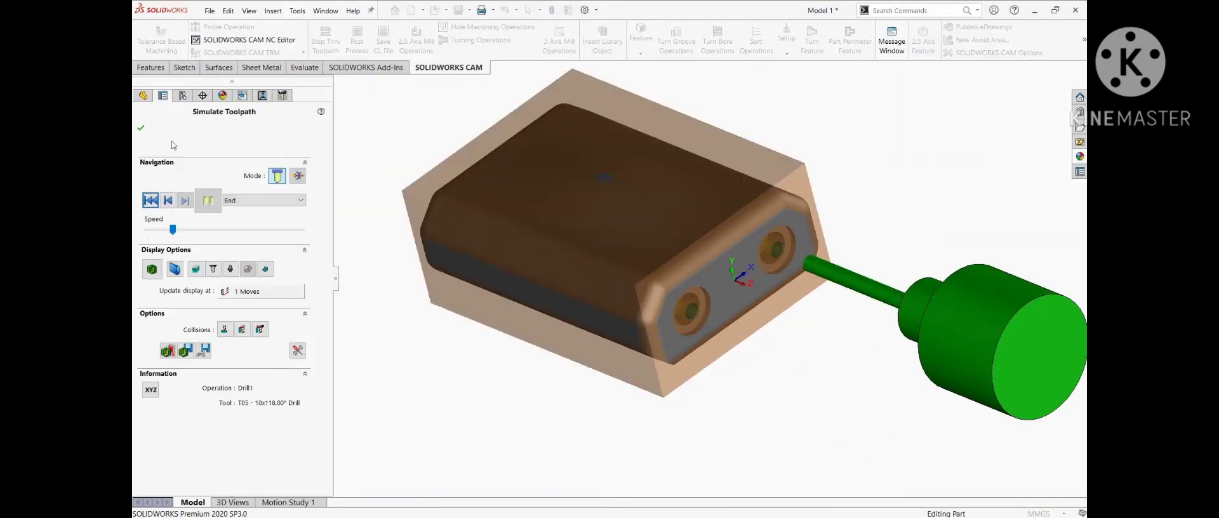
{"action": "scroll", "coordinate": [699, 305], "scroll_direction": "down", "scroll_amount": 3}
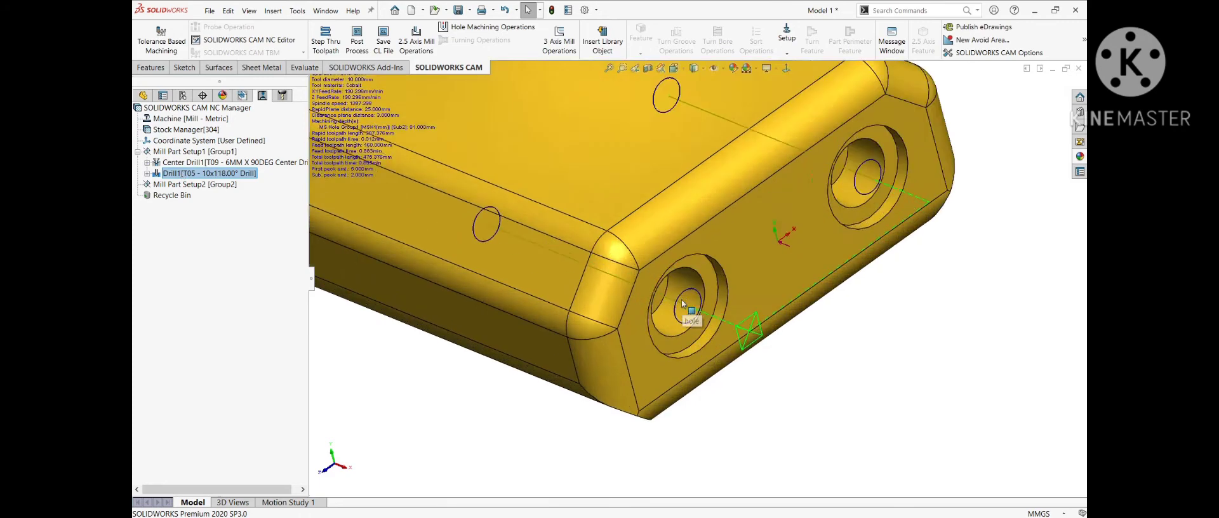
{"action": "left_click", "coordinate": [713, 286]}
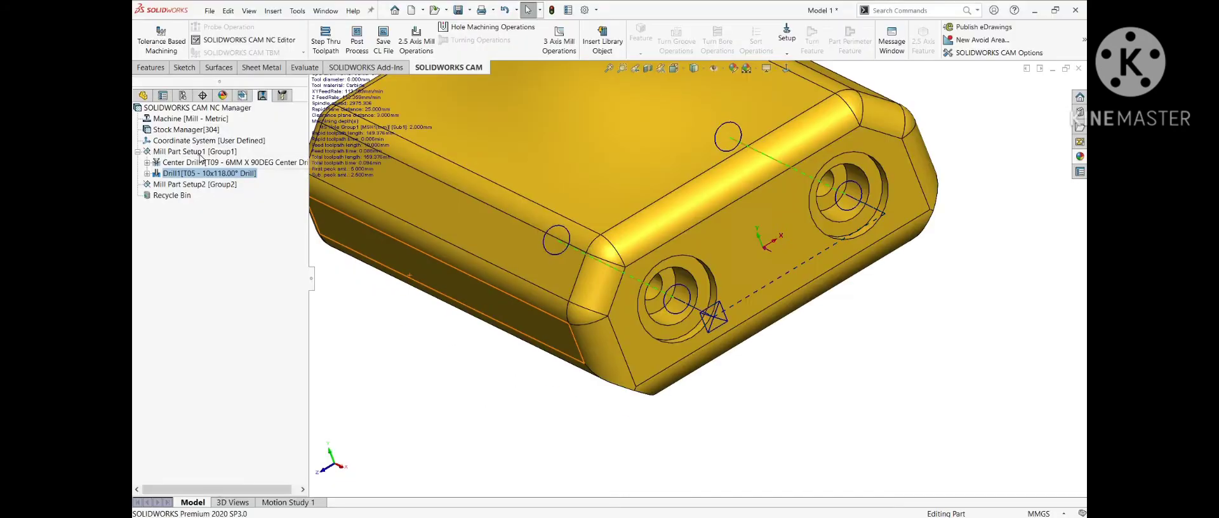
{"action": "right_click", "coordinate": [219, 146]}
Create Contour Mill1 on the hole group with the 8 Flat End tool and a 15mm max cut amount
{"action": "left_click", "coordinate": [374, 311]}
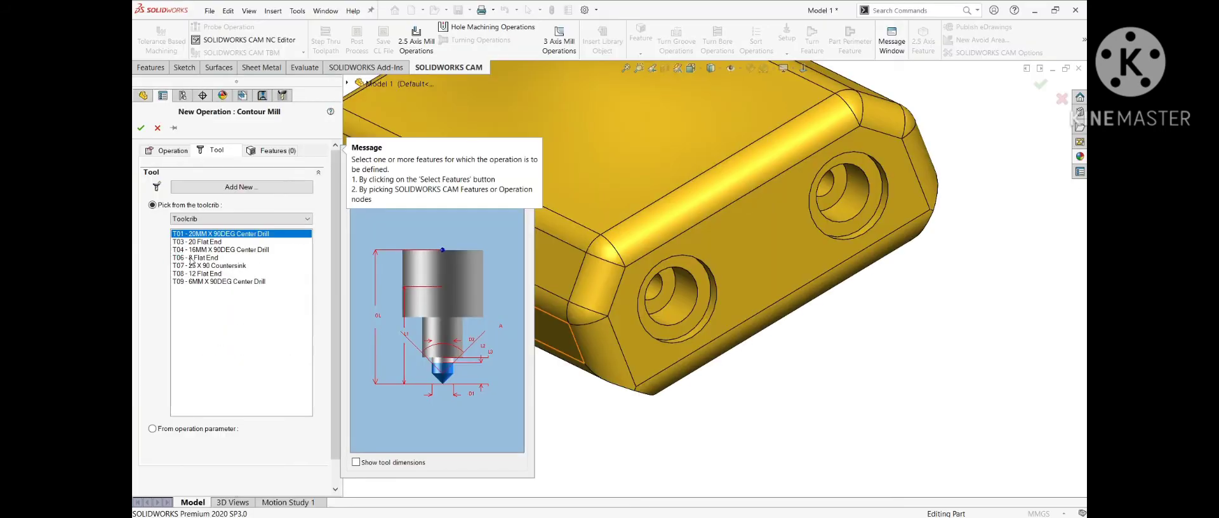
{"action": "left_click", "coordinate": [203, 257]}
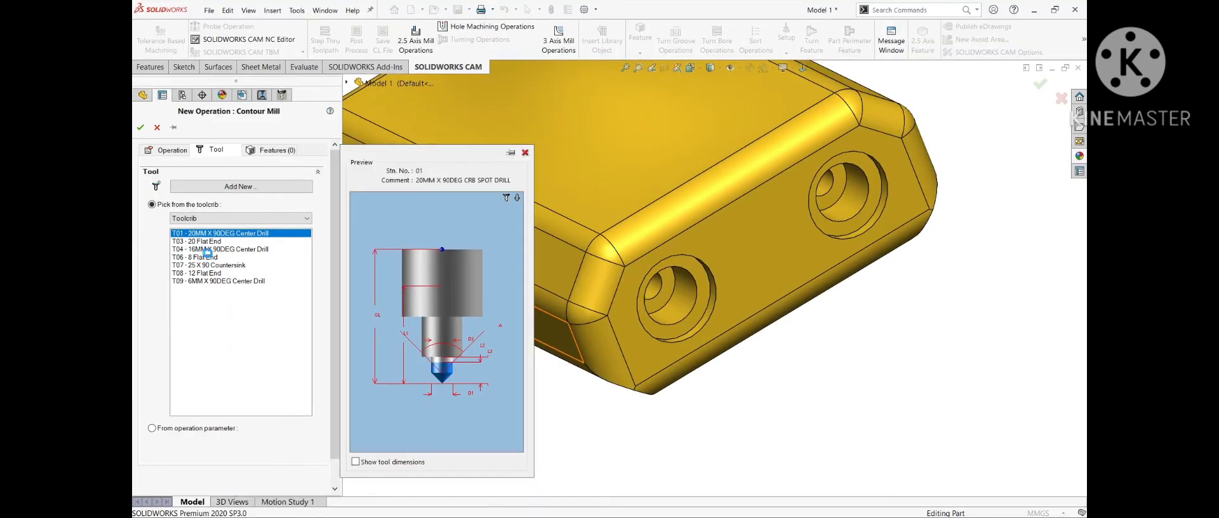
{"action": "left_click", "coordinate": [256, 152]}
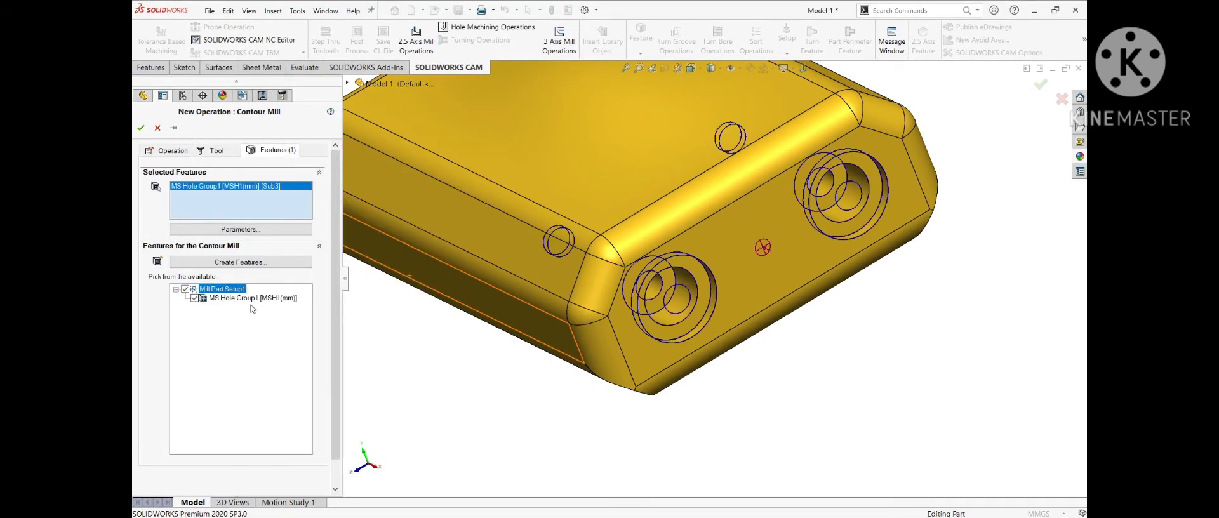
{"action": "left_click", "coordinate": [141, 128]}
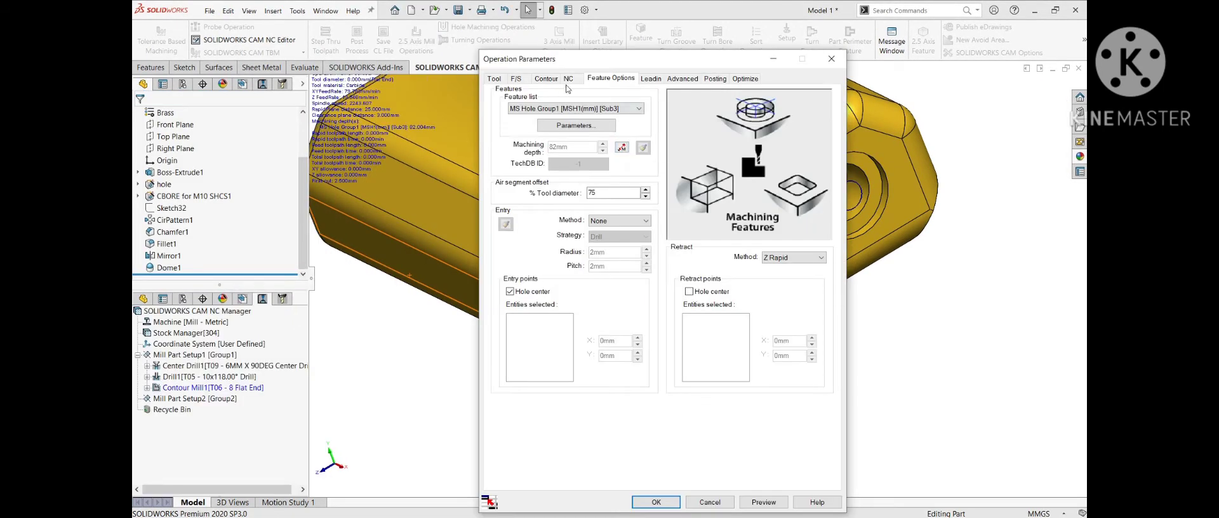
{"action": "left_click", "coordinate": [546, 78]}
{"action": "triple_click", "coordinate": [787, 341]}
{"action": "type", "text": "15"}
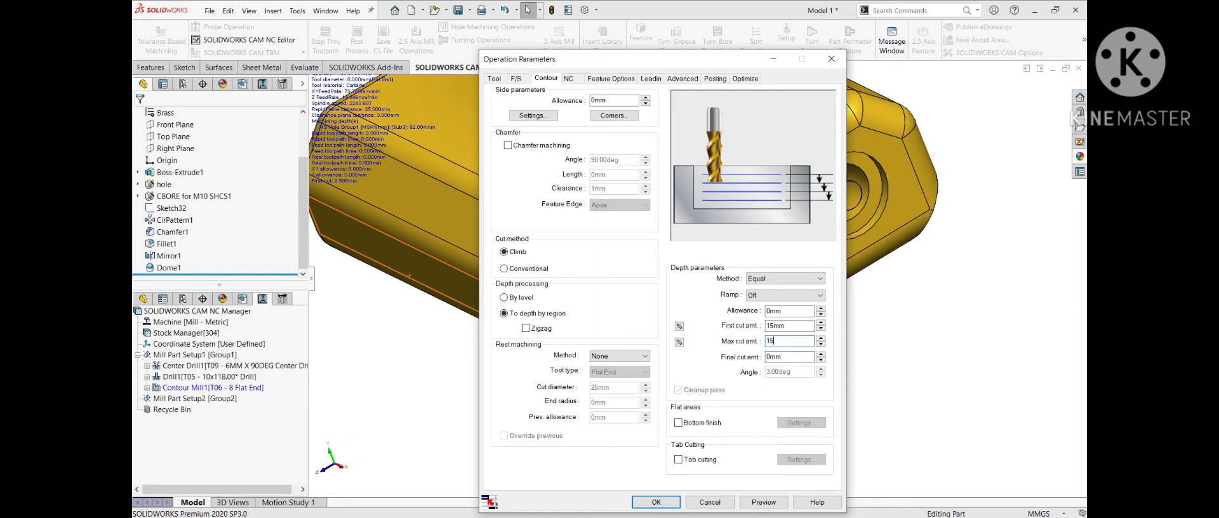
{"action": "left_click", "coordinate": [609, 78]}
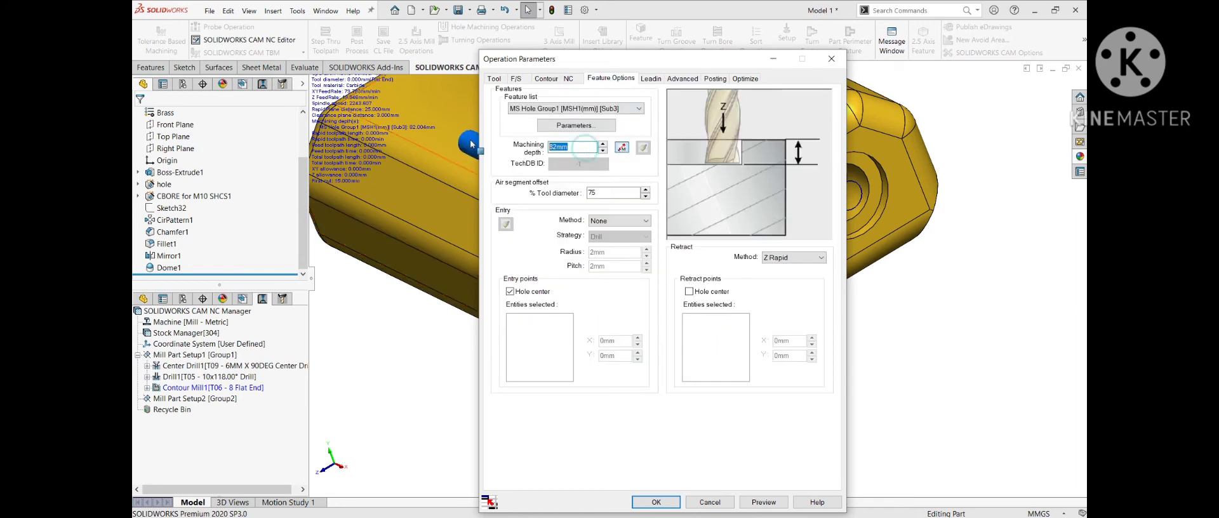
{"action": "left_click", "coordinate": [575, 124]}
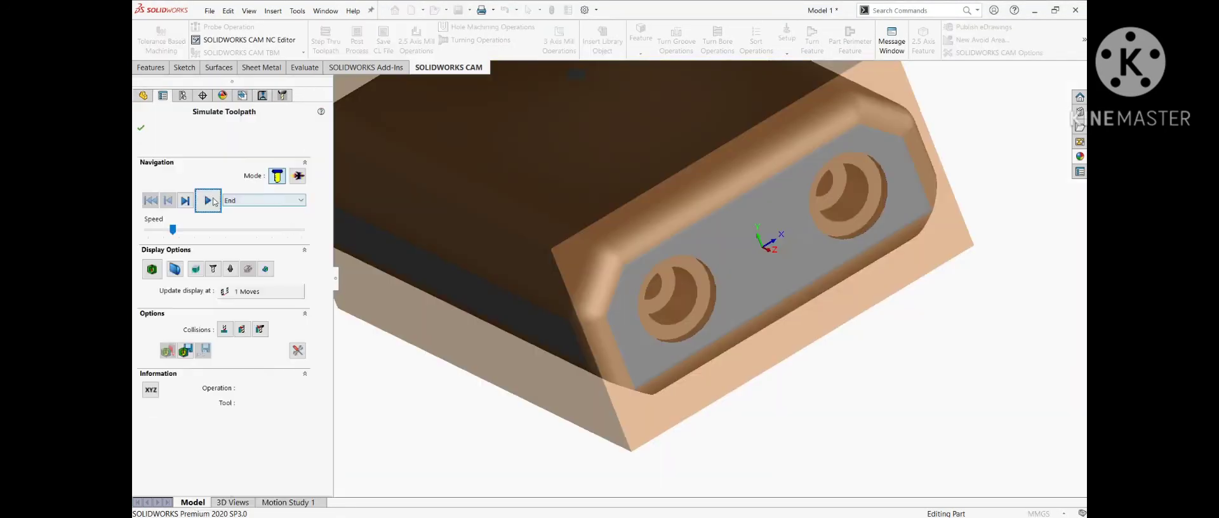
Finish Contour Mill1 and accept a second contour operation, Contour Mill2, with cut amounts of 50
{"action": "left_click", "coordinate": [209, 201]}
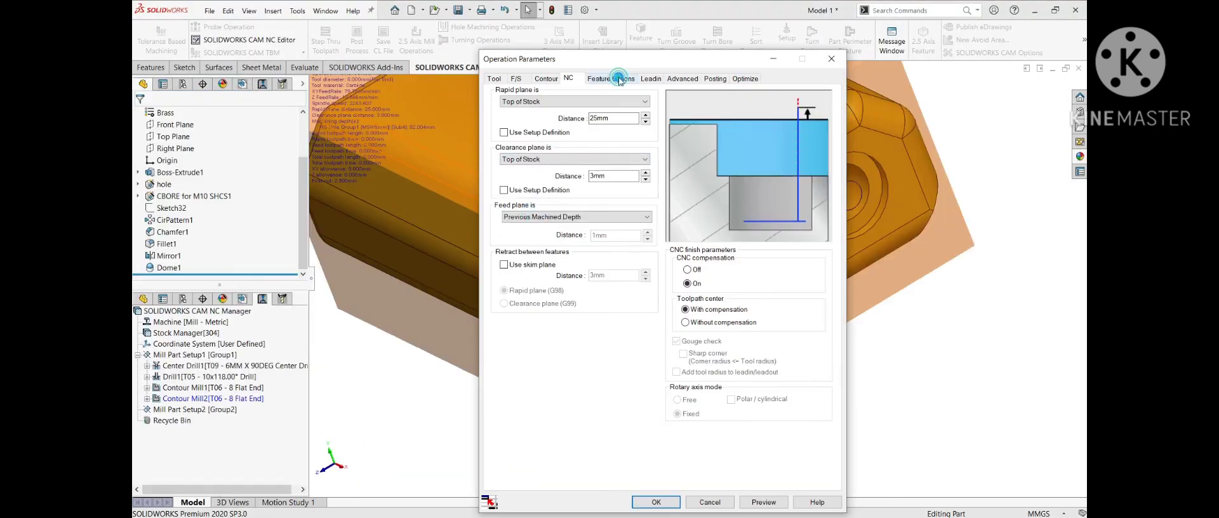
{"action": "left_click", "coordinate": [611, 78]}
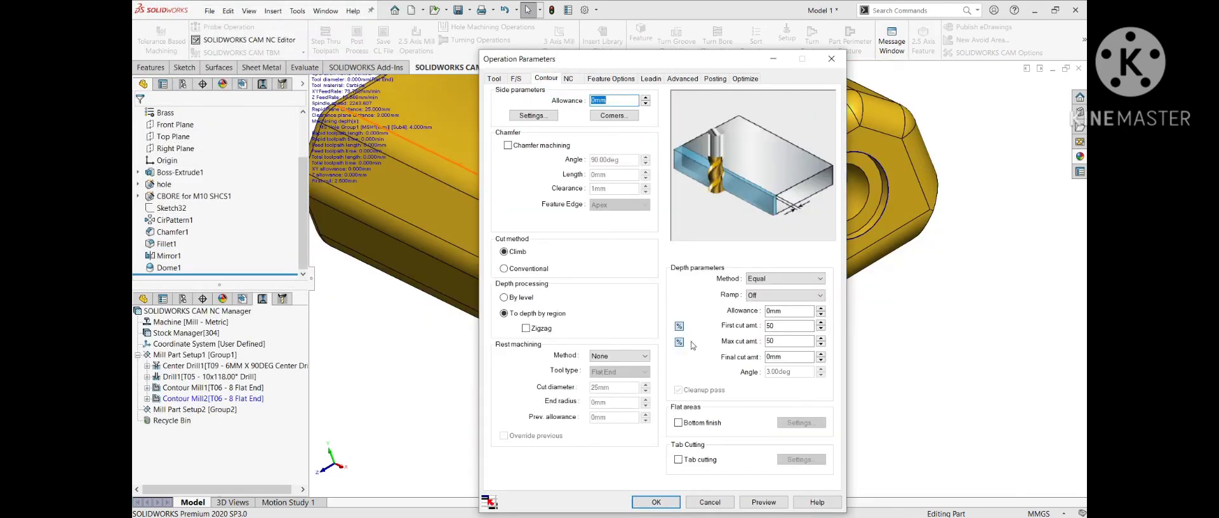
{"action": "left_click", "coordinate": [656, 502]}
Simulate all toolpaths of Mill Part Setup1 and close the simulation
{"action": "right_click", "coordinate": [216, 191]}
{"action": "left_click", "coordinate": [254, 226]}
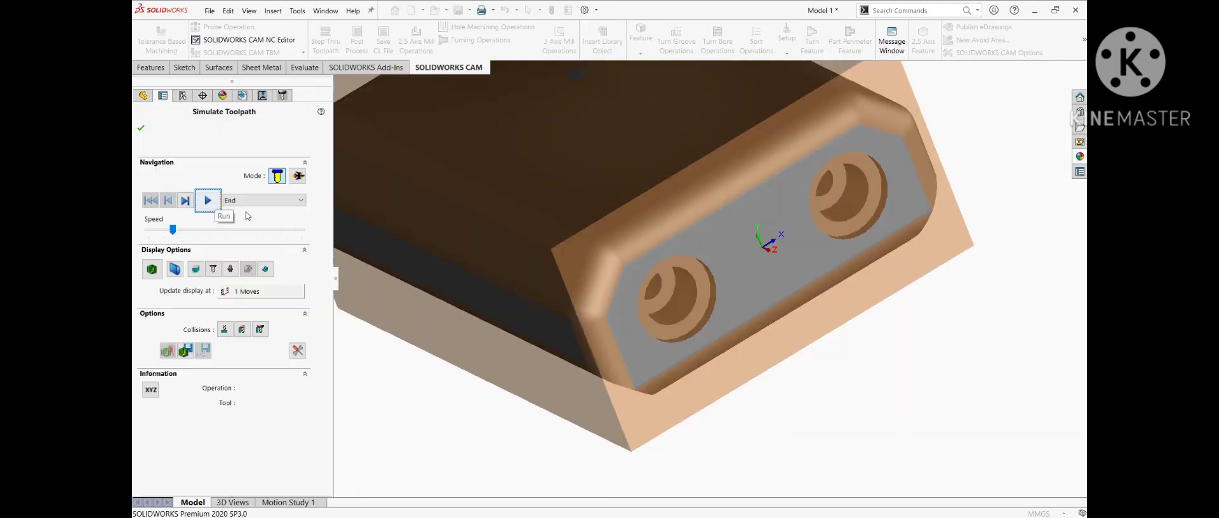
{"action": "left_click", "coordinate": [209, 204]}
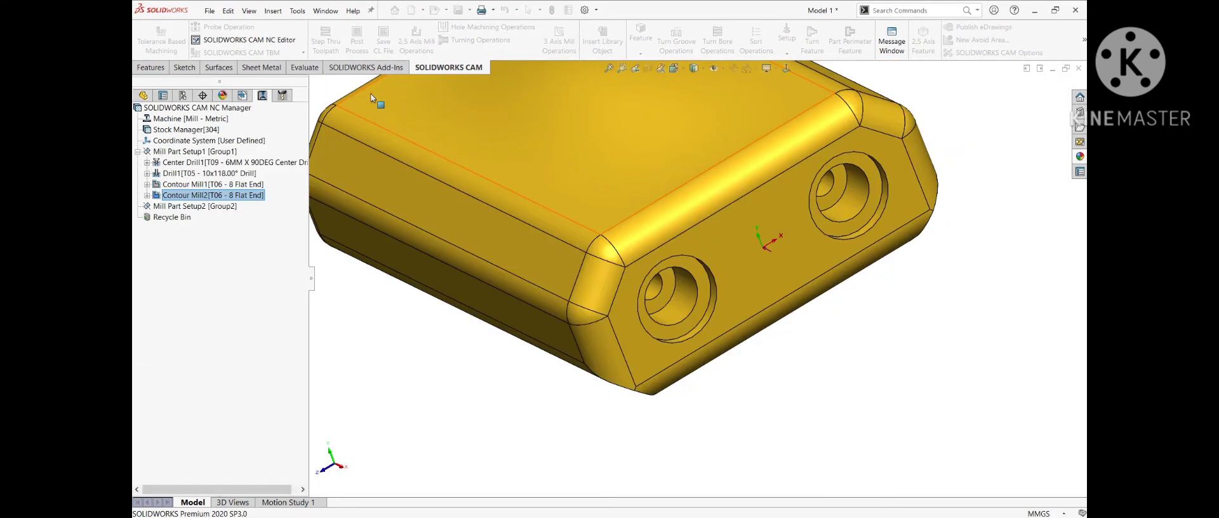
{"action": "left_click", "coordinate": [200, 163]}
Save MS Hole Group1's operation plan as a new strategy named 'nya'
{"action": "right_click", "coordinate": [200, 163]}
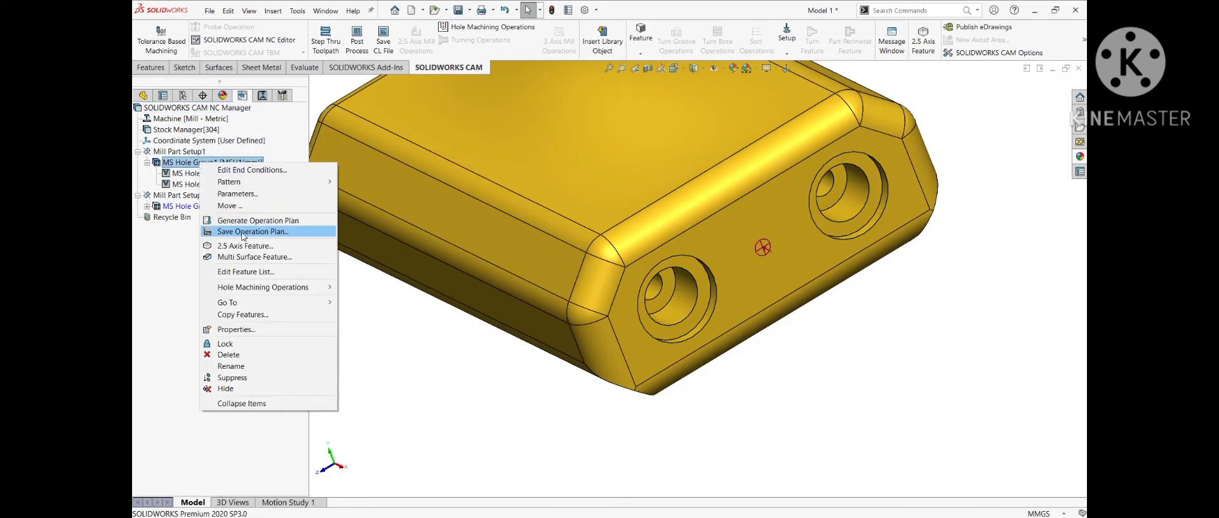
{"action": "left_click", "coordinate": [243, 236]}
{"action": "type", "text": "nya"}
{"action": "key", "text": "Return"}
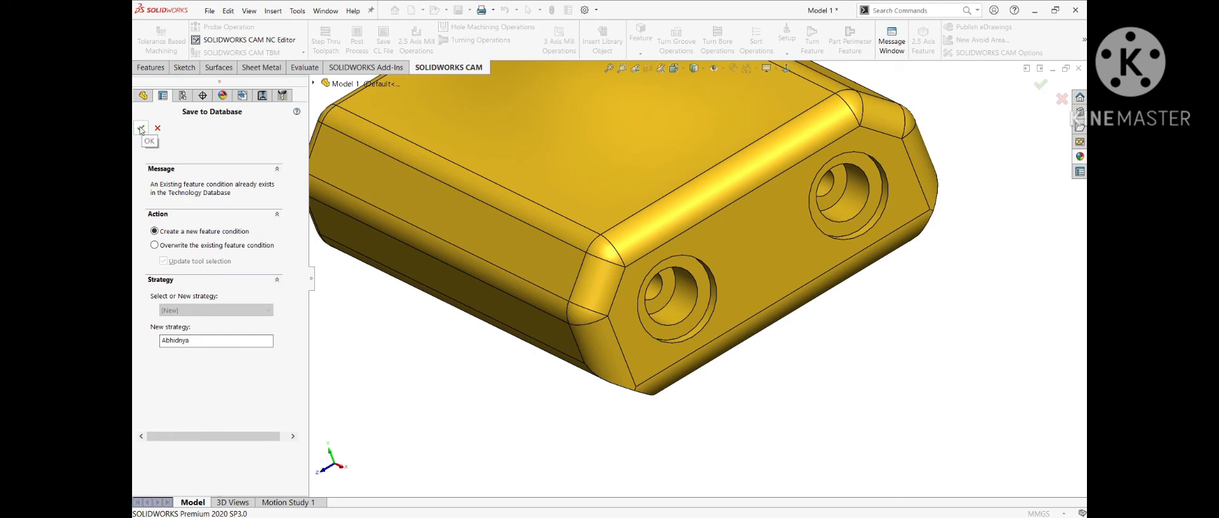
{"action": "key", "text": "Return"}
{"action": "key", "text": "Return"}
{"action": "key", "text": "Return"}
{"action": "left_click", "coordinate": [188, 185]}
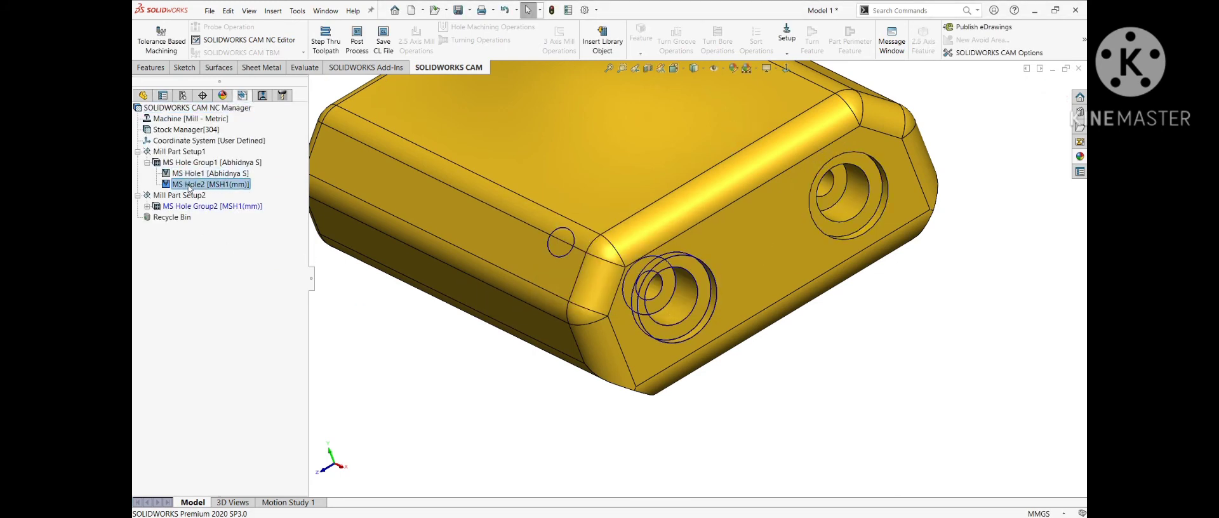
Assign the new 'nya' strategy to the second hole in its parameters
{"action": "right_click", "coordinate": [156, 195]}
{"action": "left_click", "coordinate": [177, 224]}
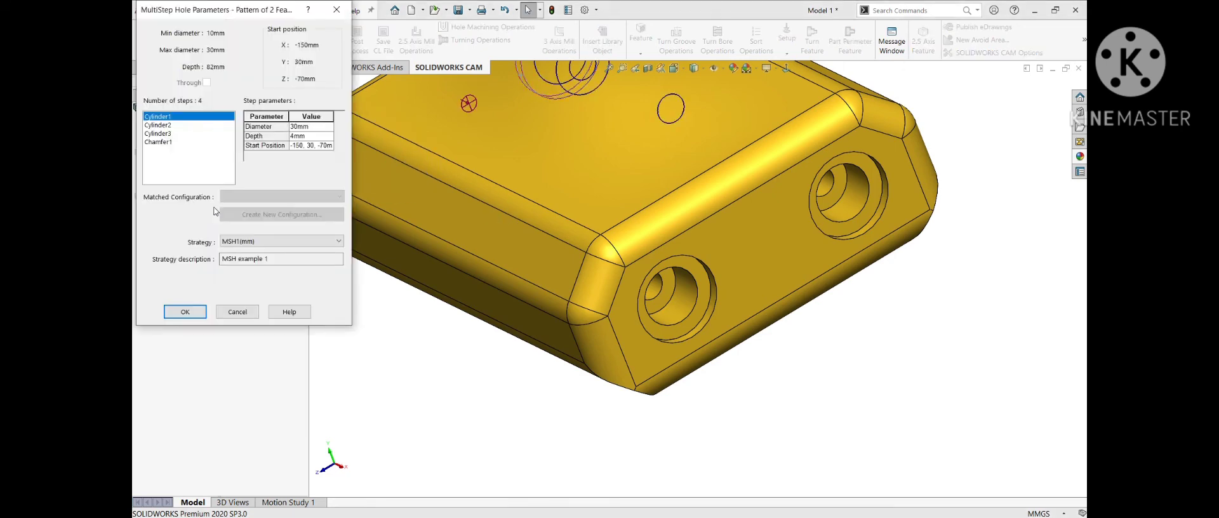
{"action": "left_click", "coordinate": [266, 242]}
{"action": "left_click", "coordinate": [245, 287]}
Generate the operation plan and toolpaths for Mill Part Setup2, creating Center Drill2 and Drill2
{"action": "right_click", "coordinate": [166, 207]}
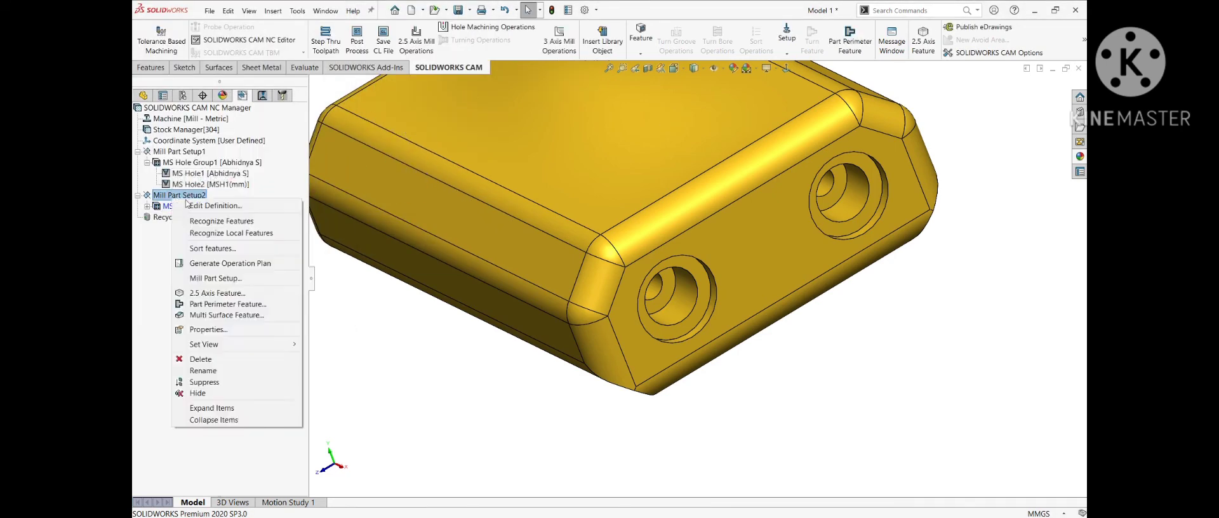
{"action": "left_click", "coordinate": [197, 220]}
{"action": "right_click", "coordinate": [191, 206]}
{"action": "left_click", "coordinate": [241, 245]}
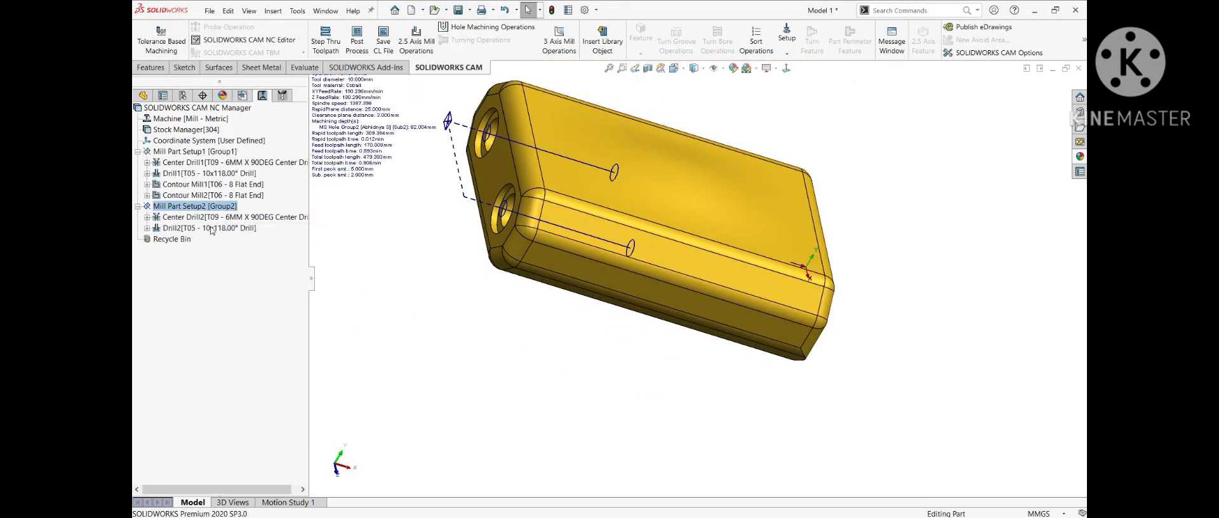
{"action": "middle_click_drag", "start_coordinate": [355, 210], "coordinate": [439, 175]}
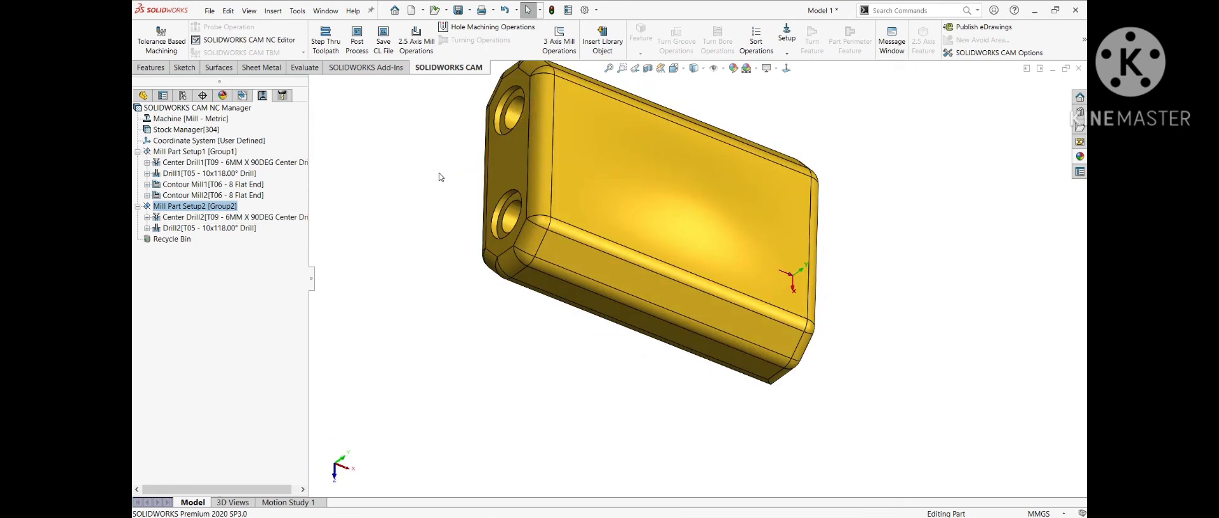